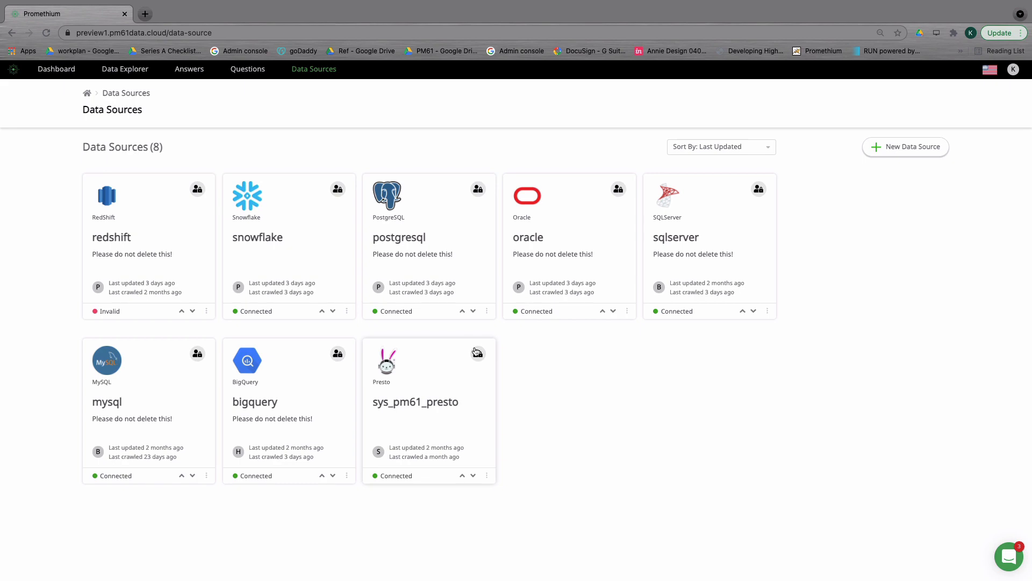
Step: Open the Data Explorer and filter its items by type to show only datamaps
click(138, 73)
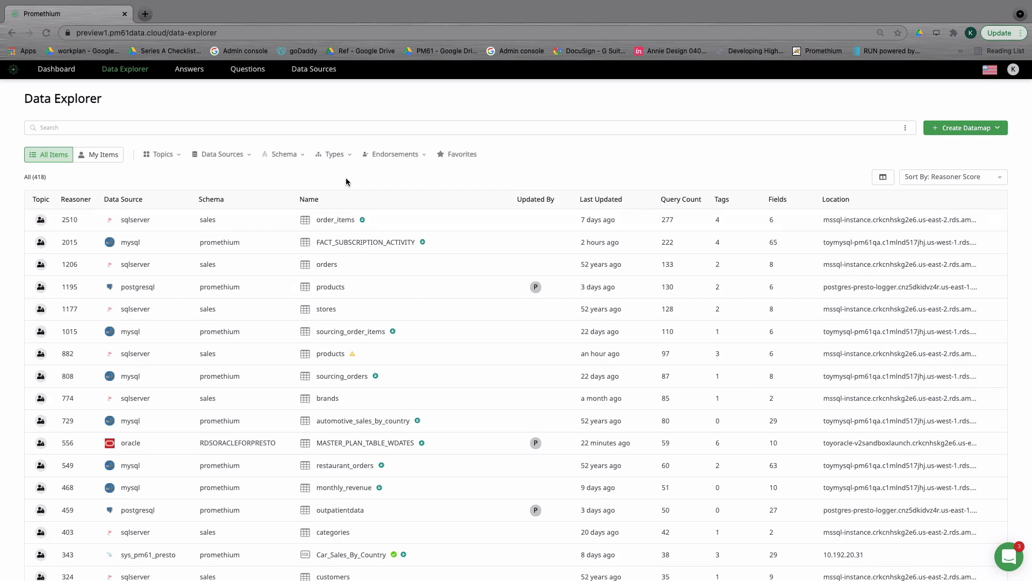
click(322, 157)
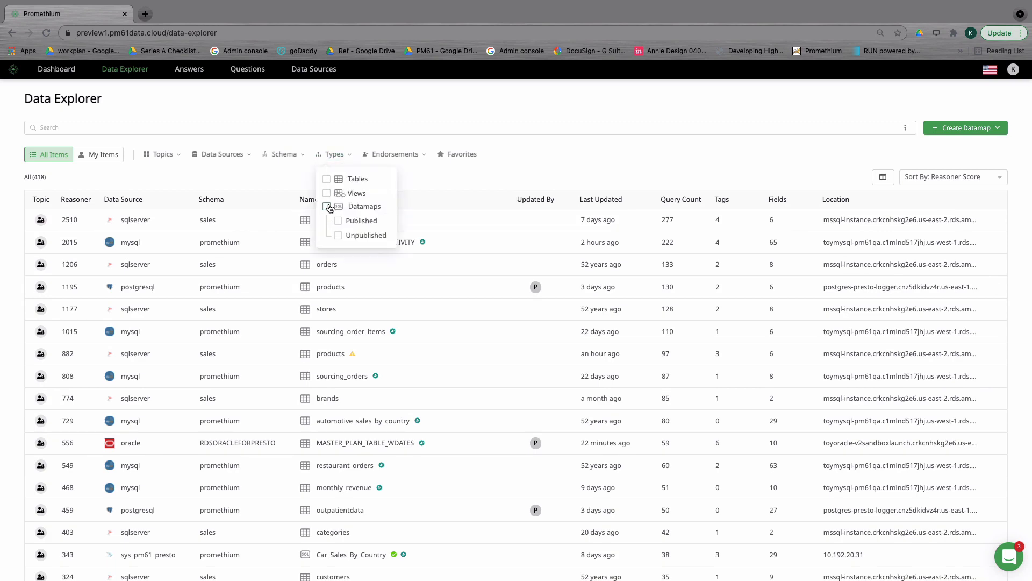
click(327, 207)
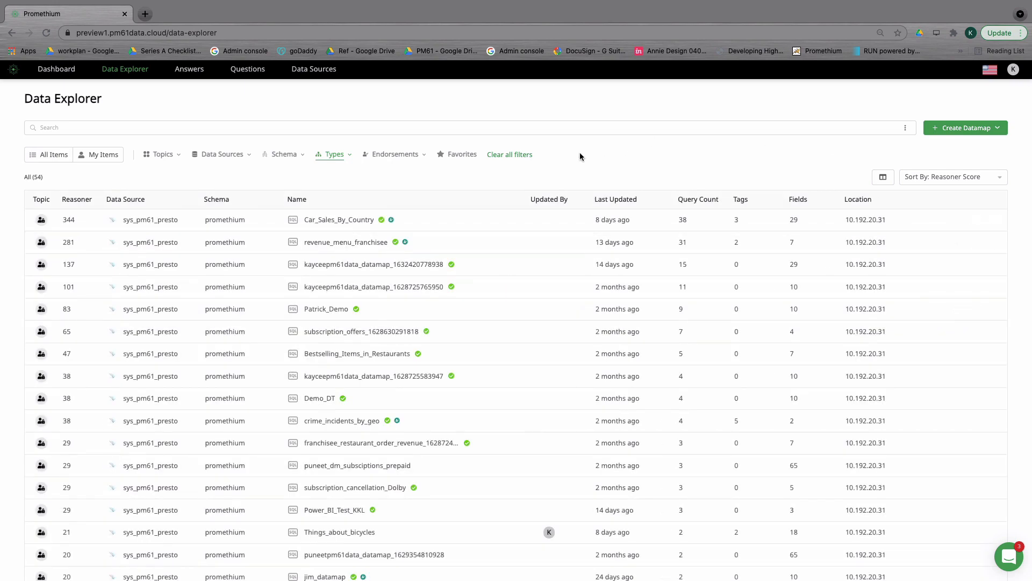
Step: Clear the datamaps filter, search the Data Explorer for REVENUE and limit the matches to favorites
click(531, 156)
click(507, 128)
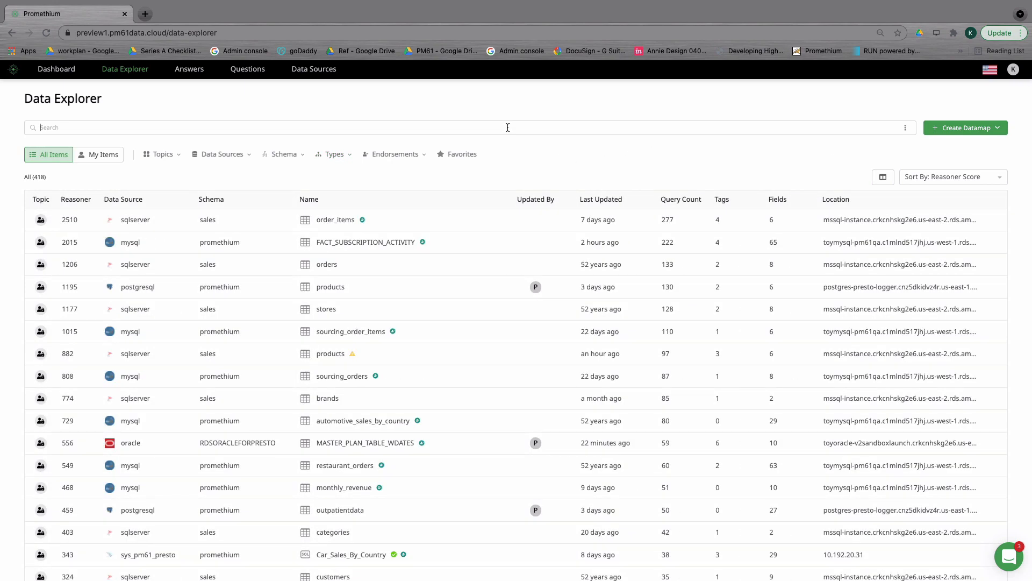
text(REVENUE)
key(Return)
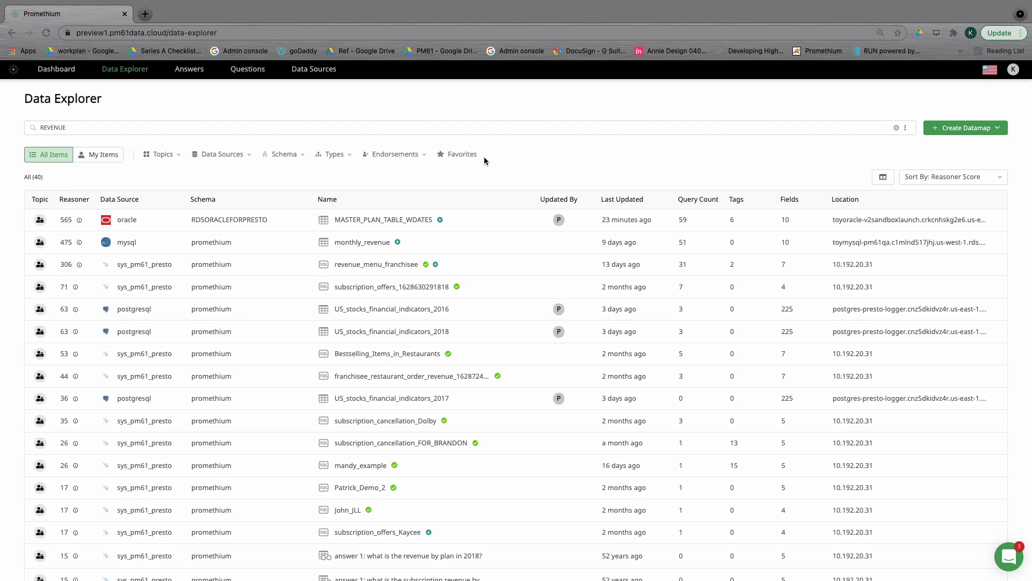
click(456, 157)
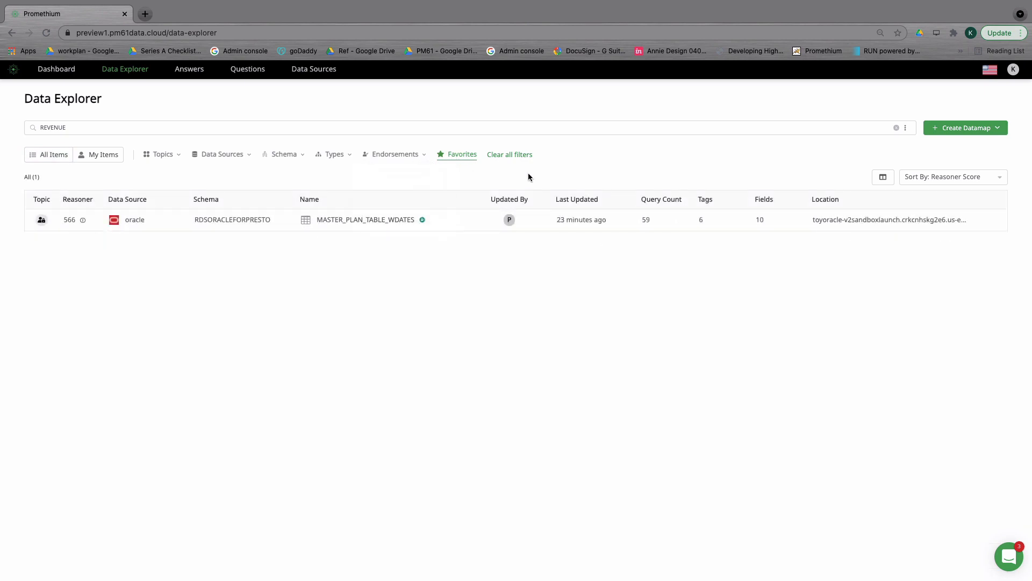
Step: Open the details of MASTER_PLAN_TABLE_WDATES and review its columns, sample values and tags
click(258, 220)
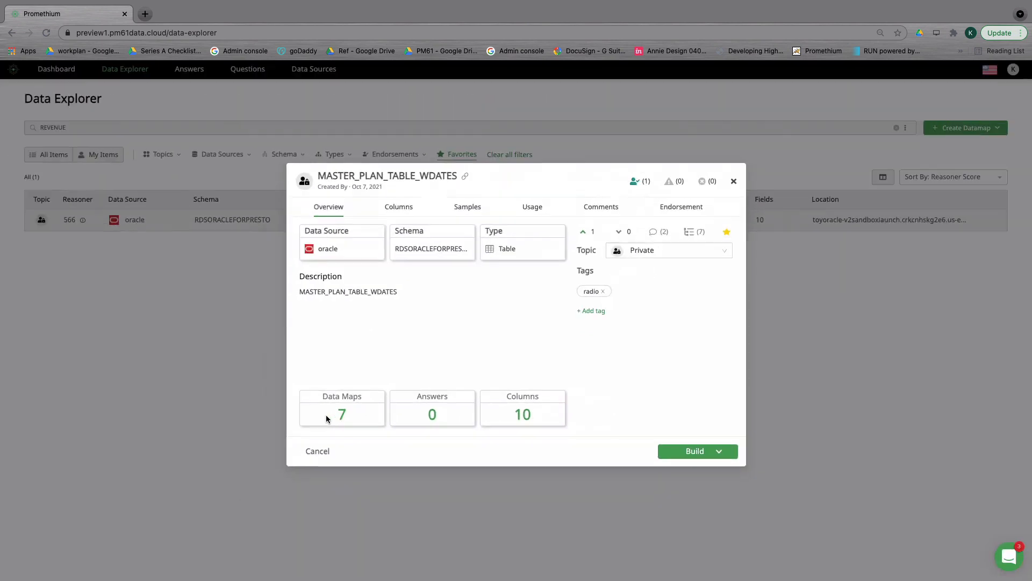
click(408, 212)
scroll(511, 348, down, 1)
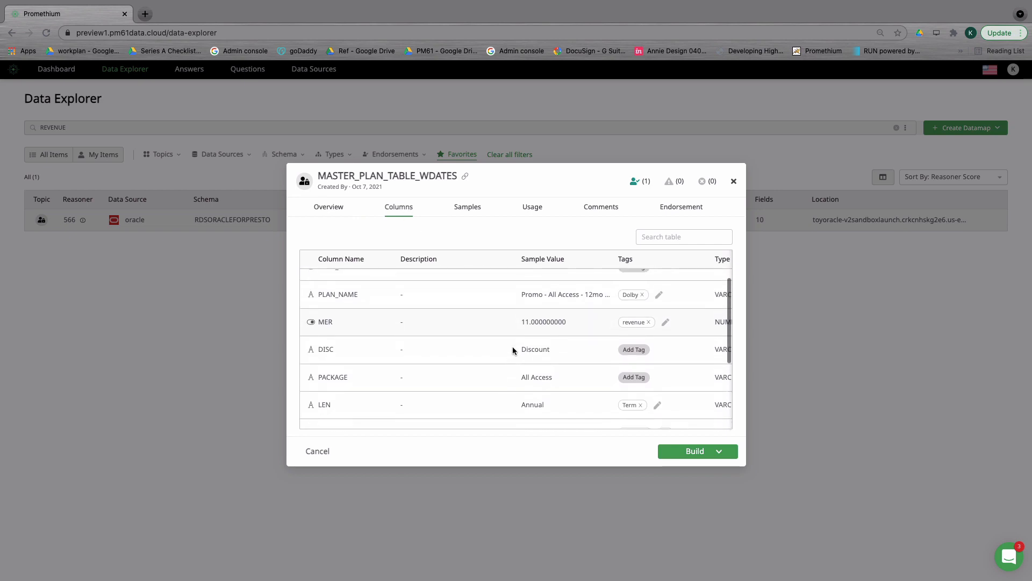
scroll(512, 349, up, 1)
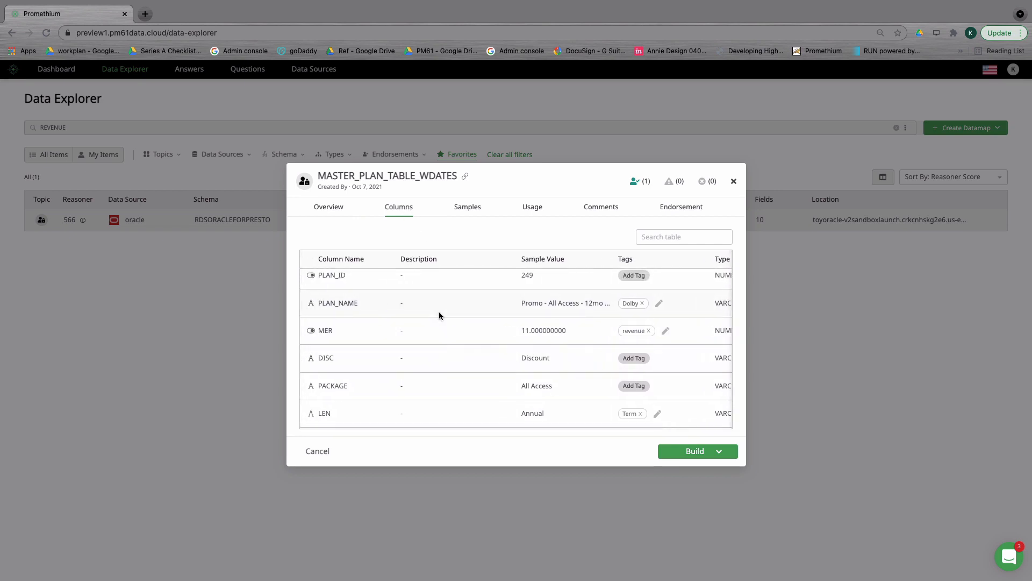
scroll(439, 316, right, 2)
scroll(438, 316, left, 2)
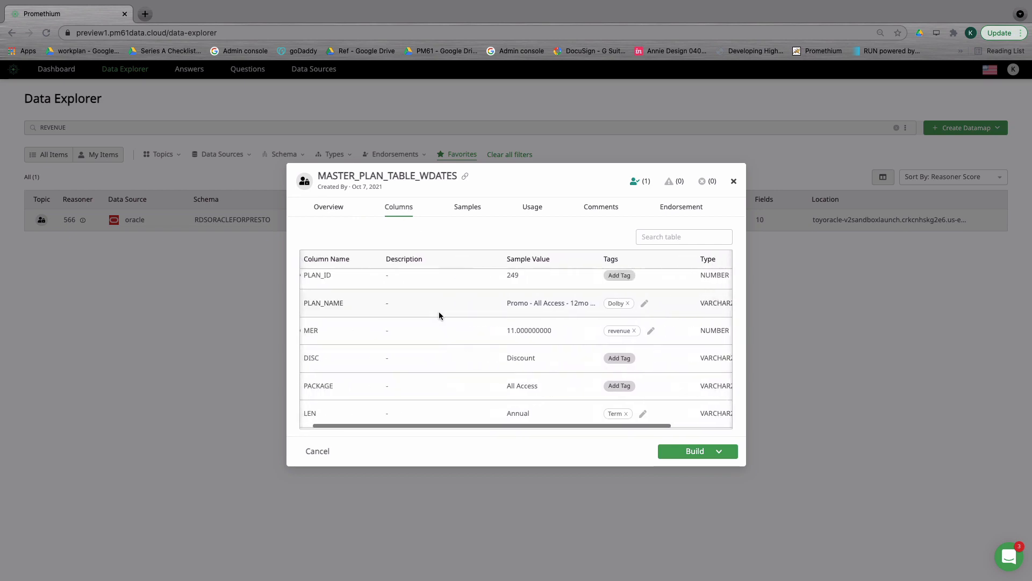
Step: View the sample data of MASTER_PLAN_TABLE_WDATES with the row limit set to 1000
click(464, 207)
scroll(456, 340, down, 5)
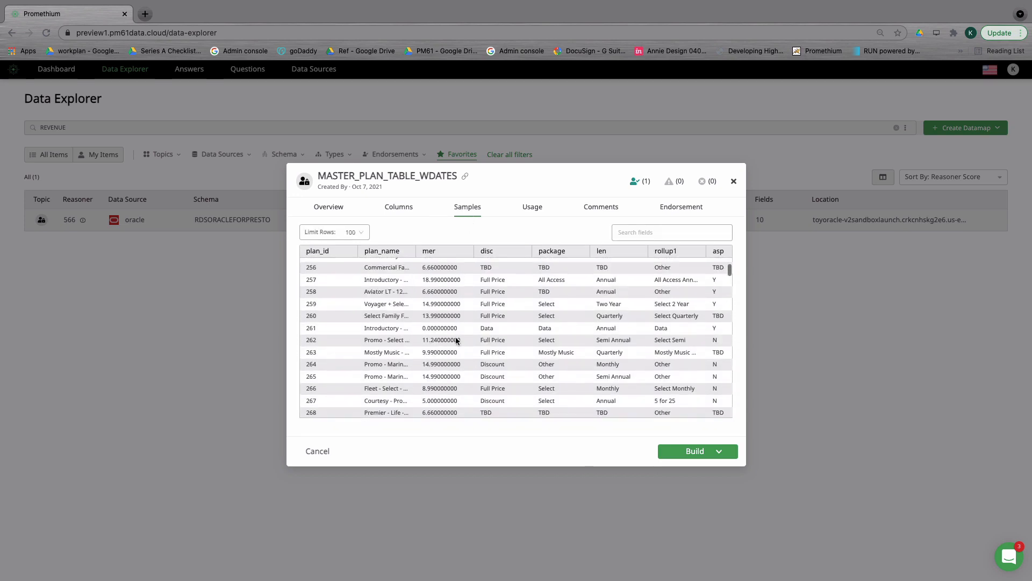
scroll(456, 340, up, 2)
click(365, 237)
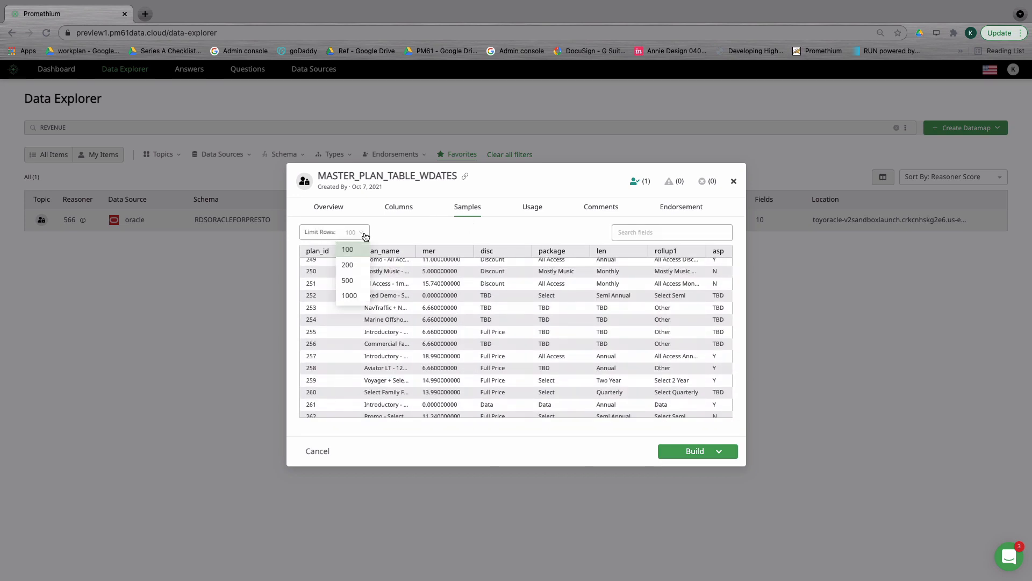
click(357, 297)
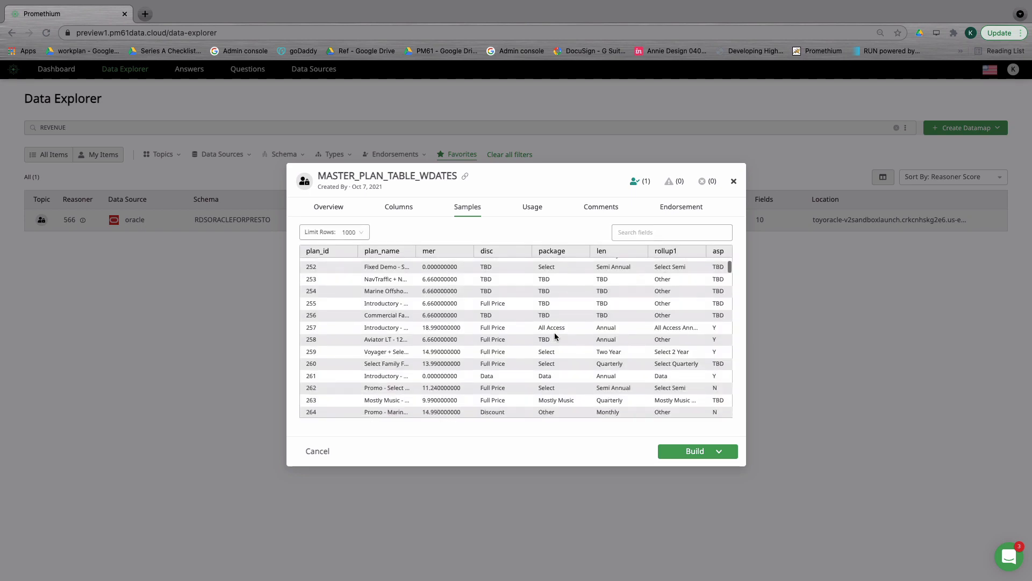
scroll(555, 336, up, 1)
Step: Check where the table is used, inspect the first listed datamap, and close the datamap and the table details
click(533, 207)
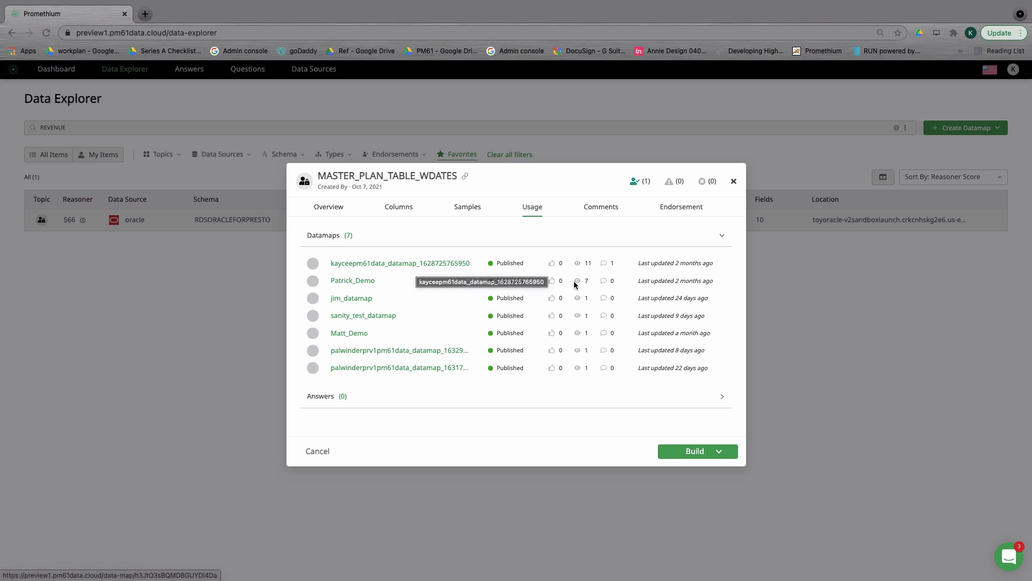
click(425, 262)
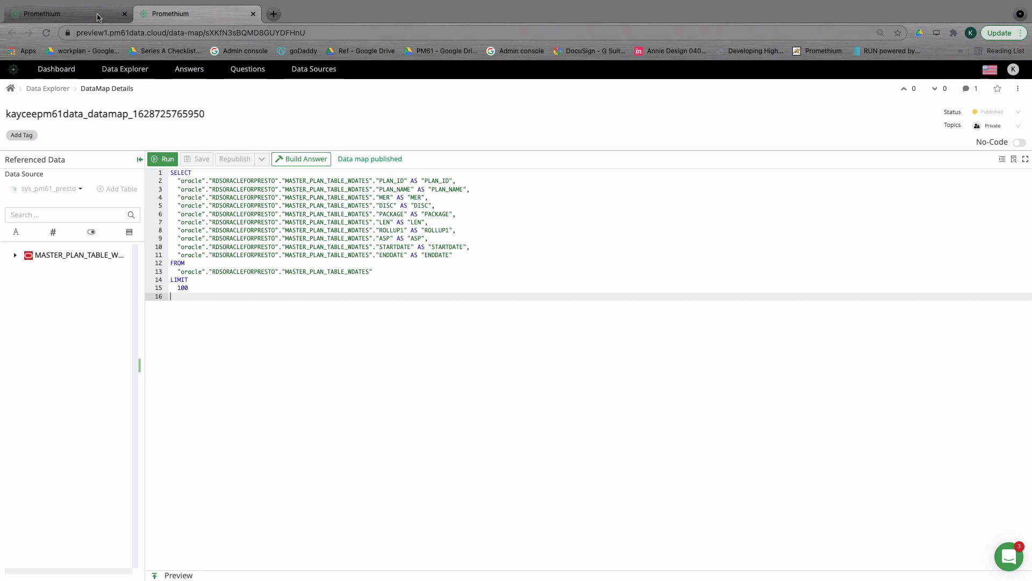
click(253, 14)
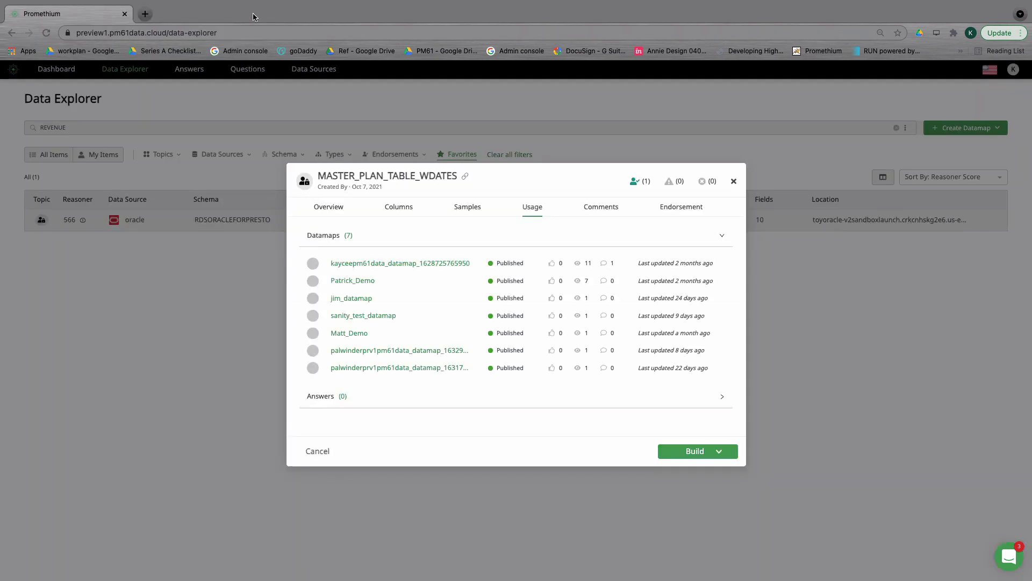
click(732, 182)
Step: Search the answers for EMAIL and open the answer "Dashboard: Web Leads"
click(193, 73)
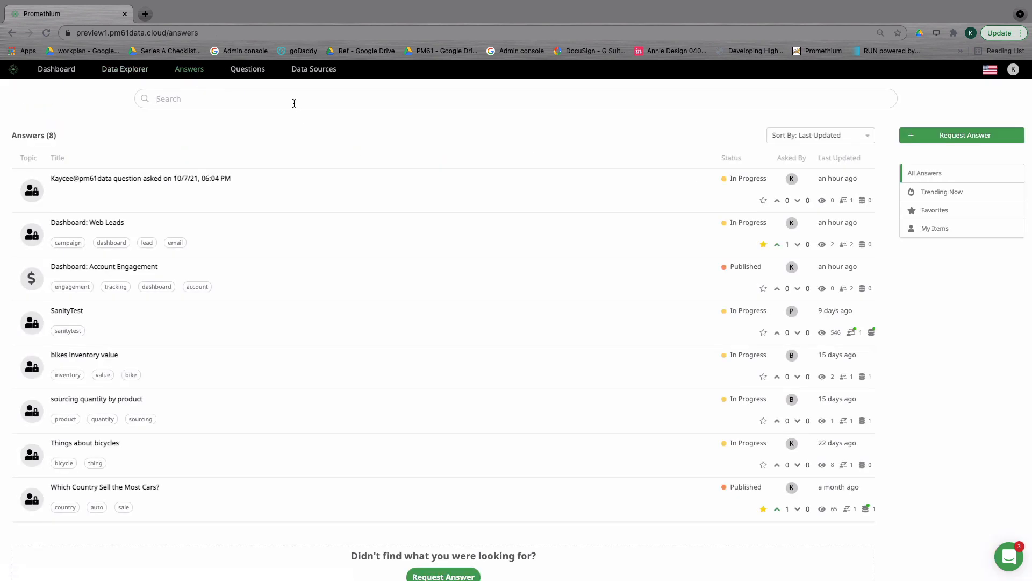
text(EMAIL)
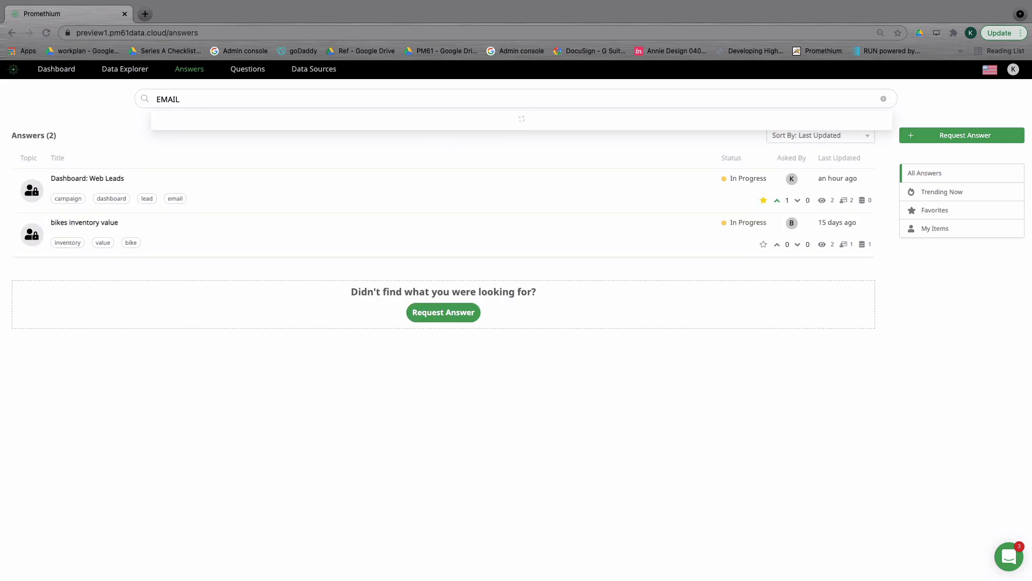
click(82, 177)
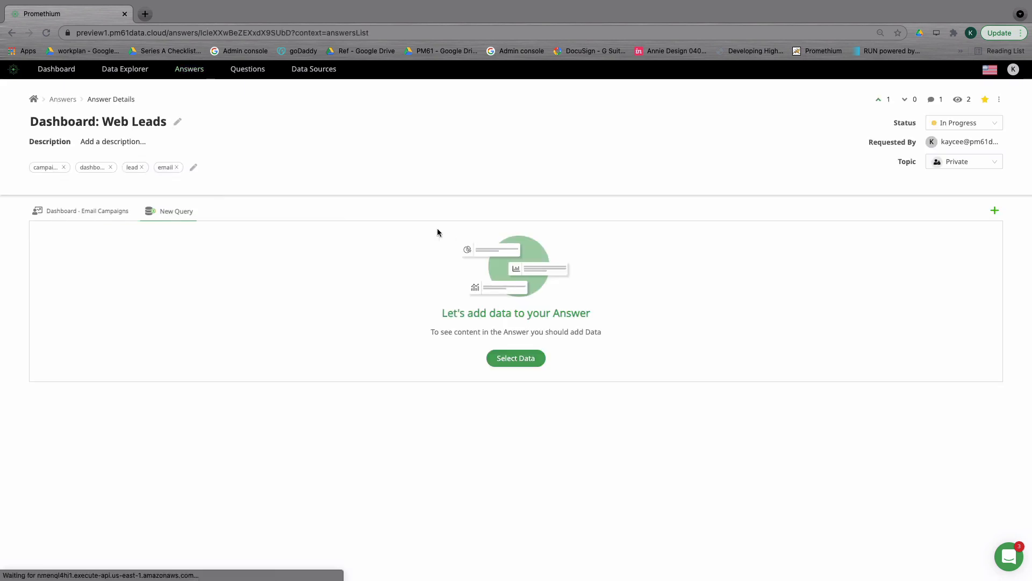
Step: Examine the answer's Email Campaigns dashboard, including its filters, summary rates and campaign list
click(115, 212)
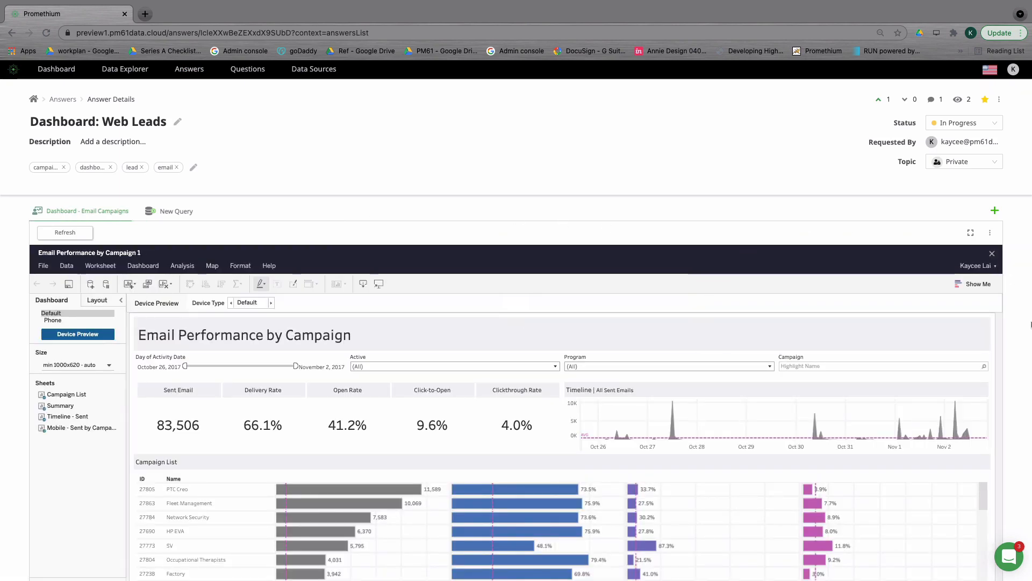
scroll(1013, 328, down, 3)
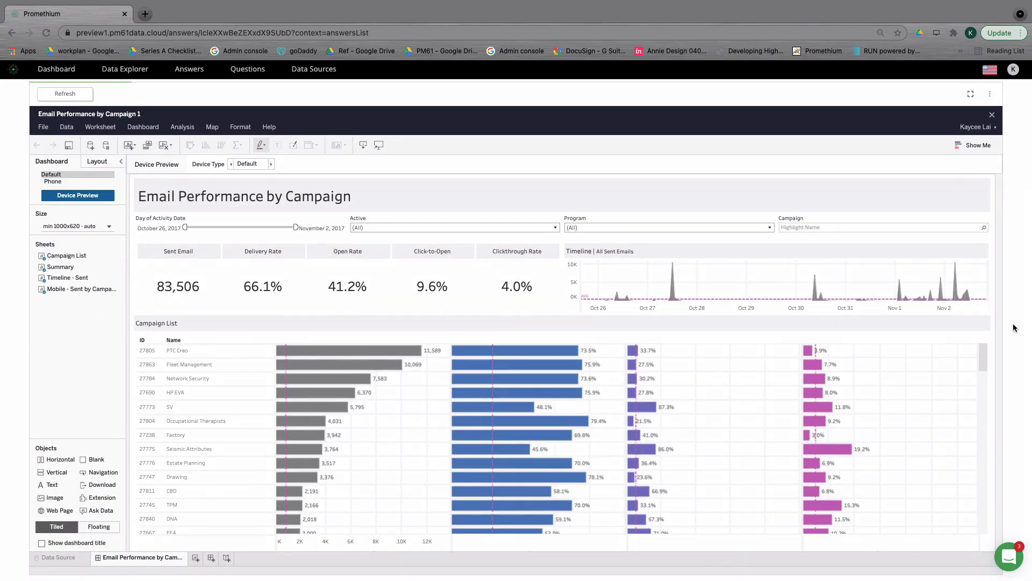
scroll(1013, 328, up, 2)
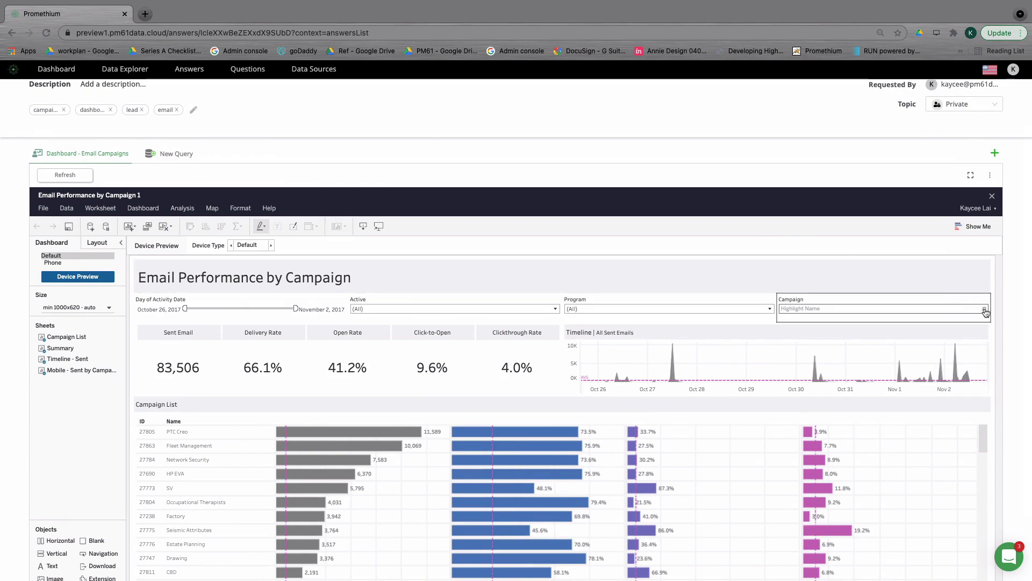
scroll(1016, 327, down, 2)
scroll(1016, 327, up, 3)
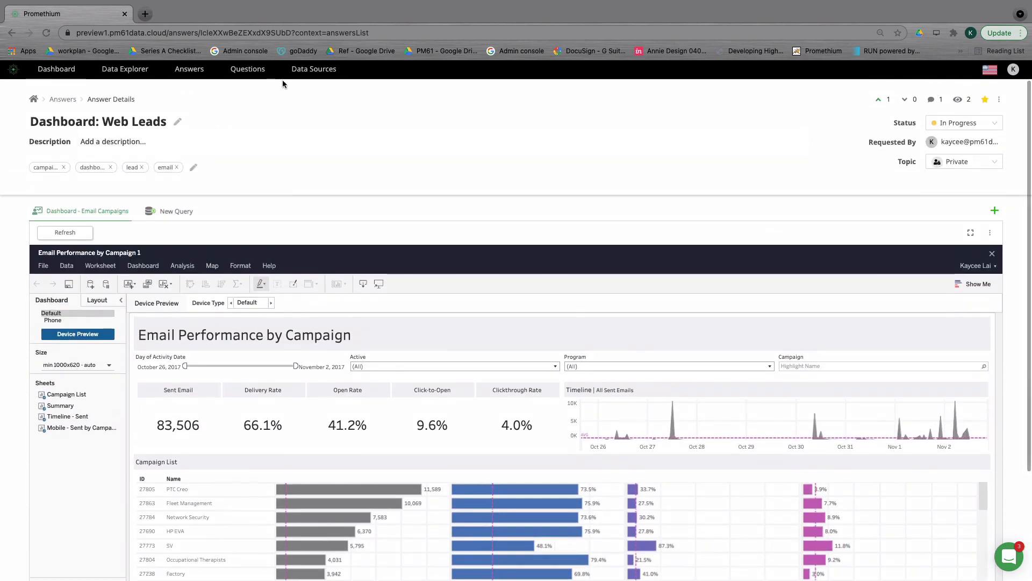
Step: Open Answer 1 of the question "What is the revenue subscription by plan?"
click(252, 71)
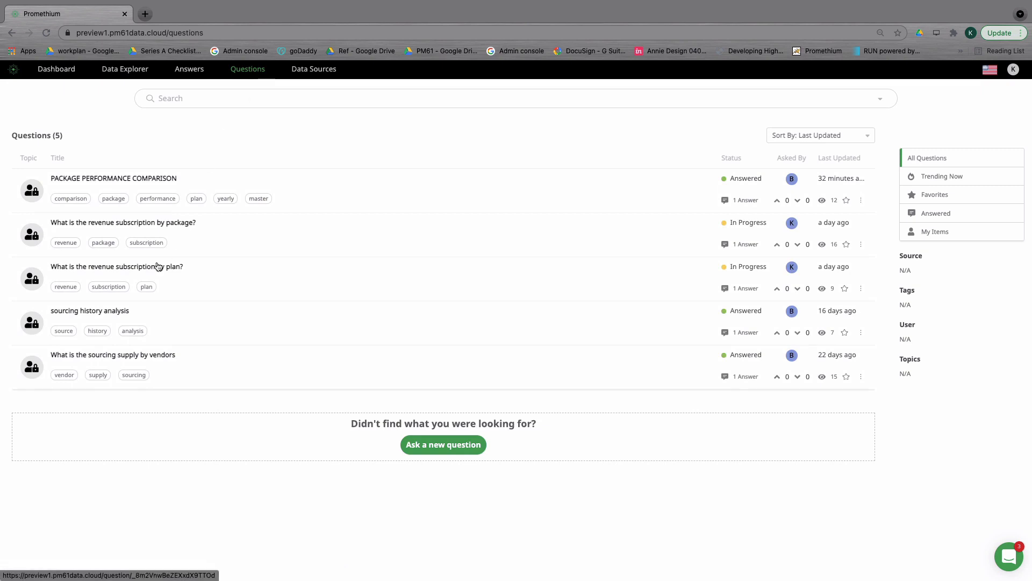
click(158, 265)
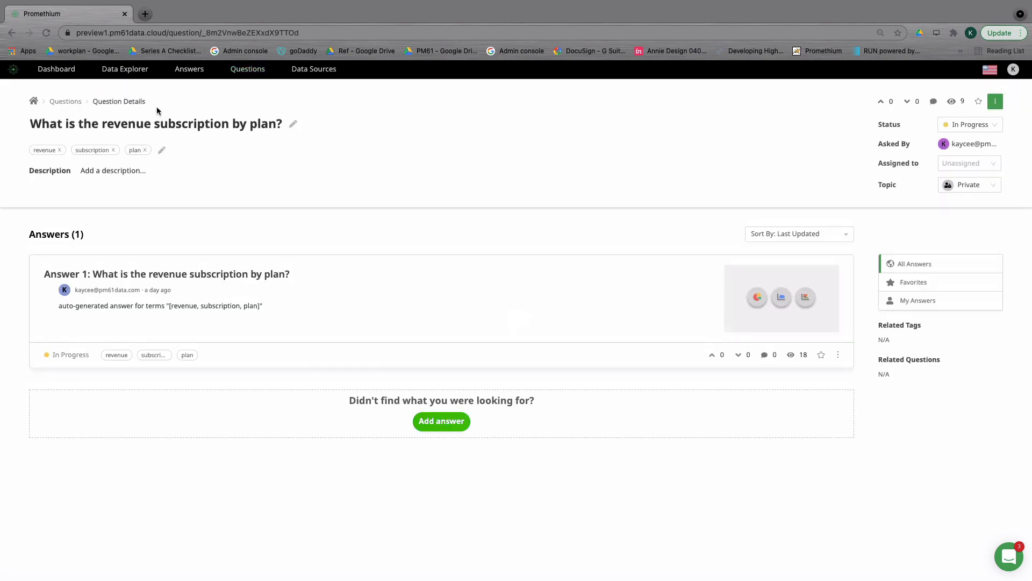
click(202, 275)
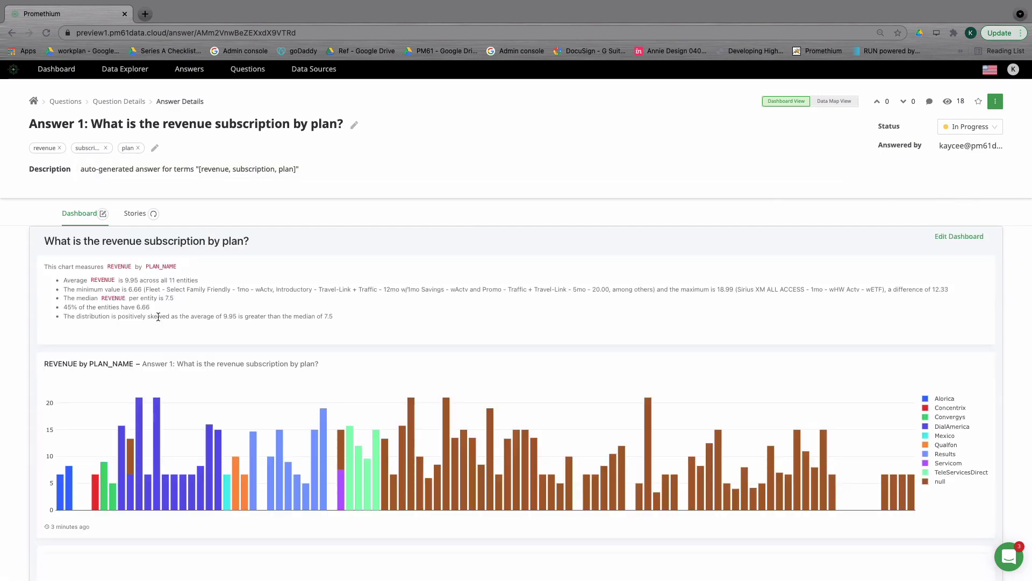
Step: Review the written insights and the revenue by plan name charts on the answer's dashboard
scroll(158, 316, up, 5)
scroll(158, 317, left, 2)
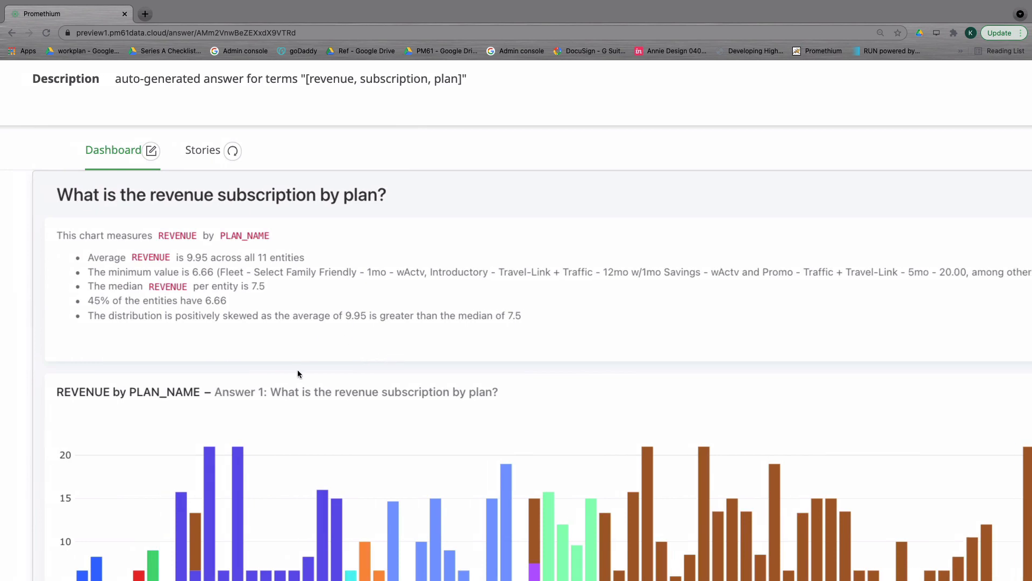
scroll(298, 374, down, 5)
scroll(298, 374, down, 6)
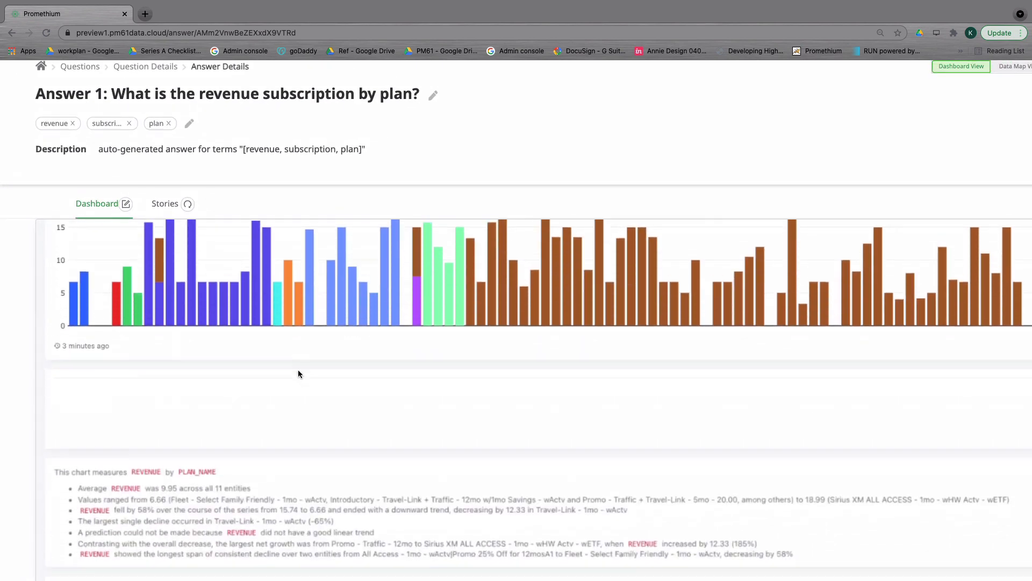
scroll(300, 373, down, 5)
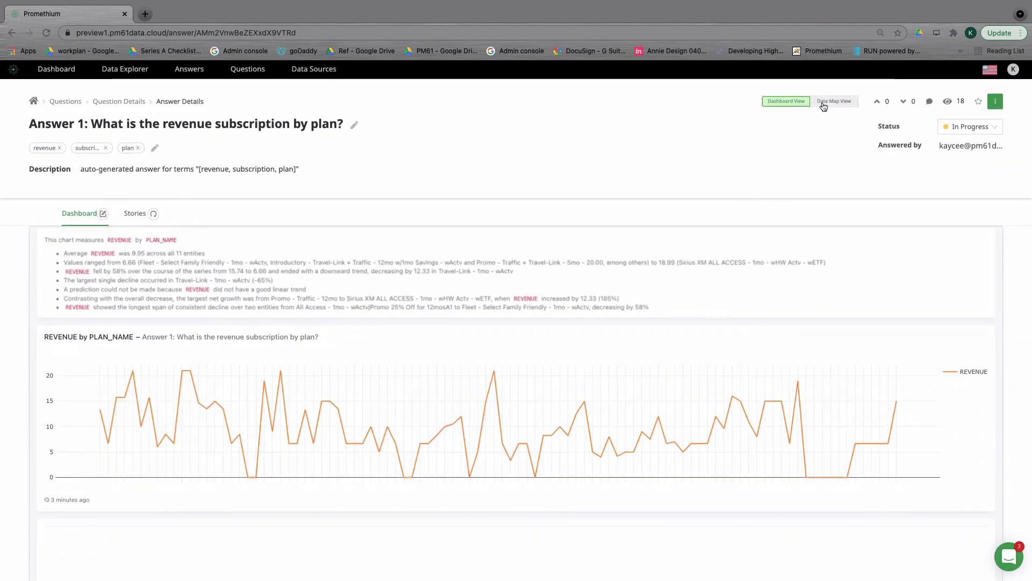
Step: Show the answer as a data map, inspect its GROUP BY step settings and close them without changes
click(823, 103)
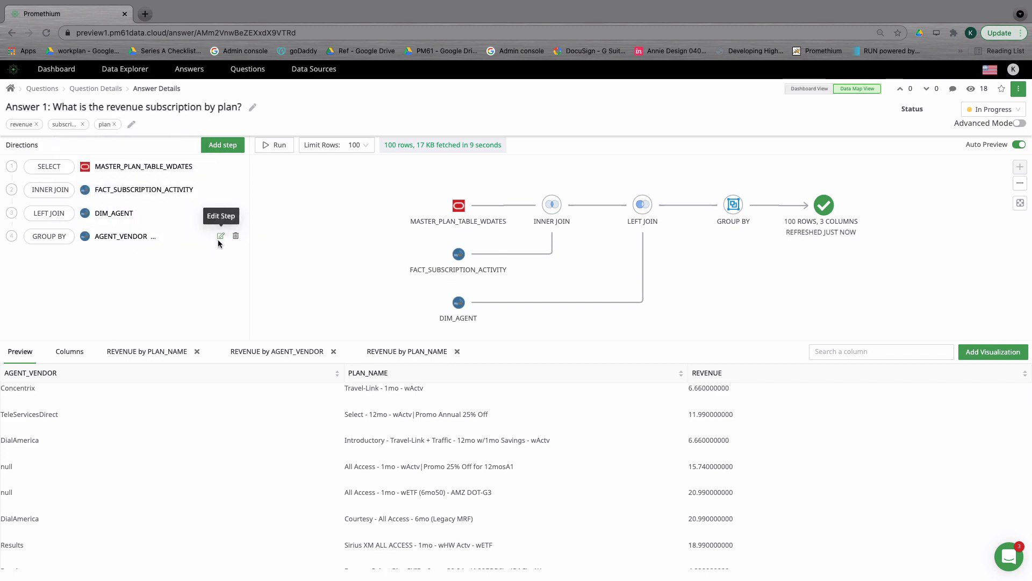
click(220, 236)
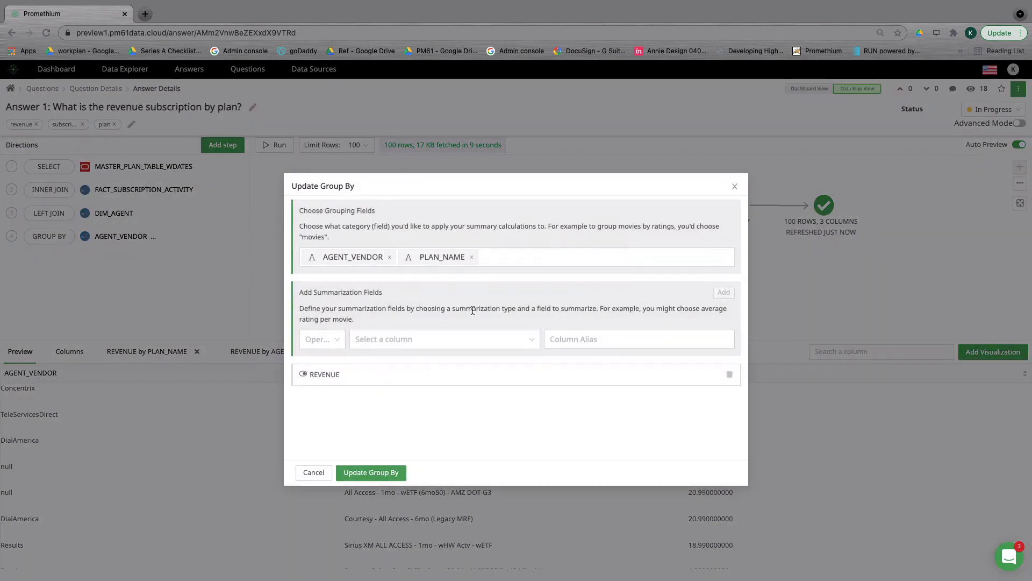
click(735, 186)
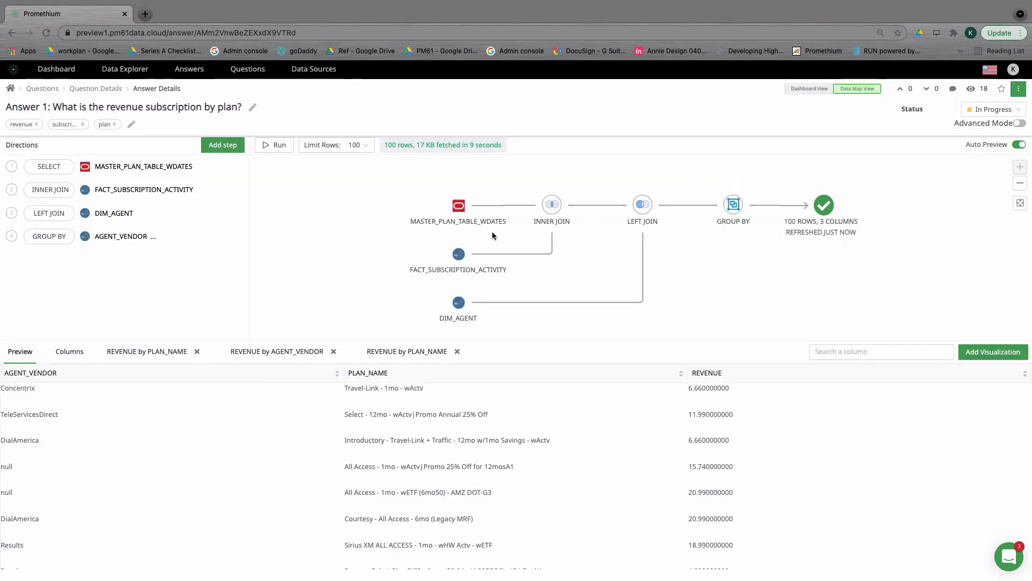
Step: Look through the data map's preview rows and its three visualizations of revenue by plan name and agent vendor
scroll(548, 453, down, 2)
scroll(531, 475, up, 2)
click(154, 356)
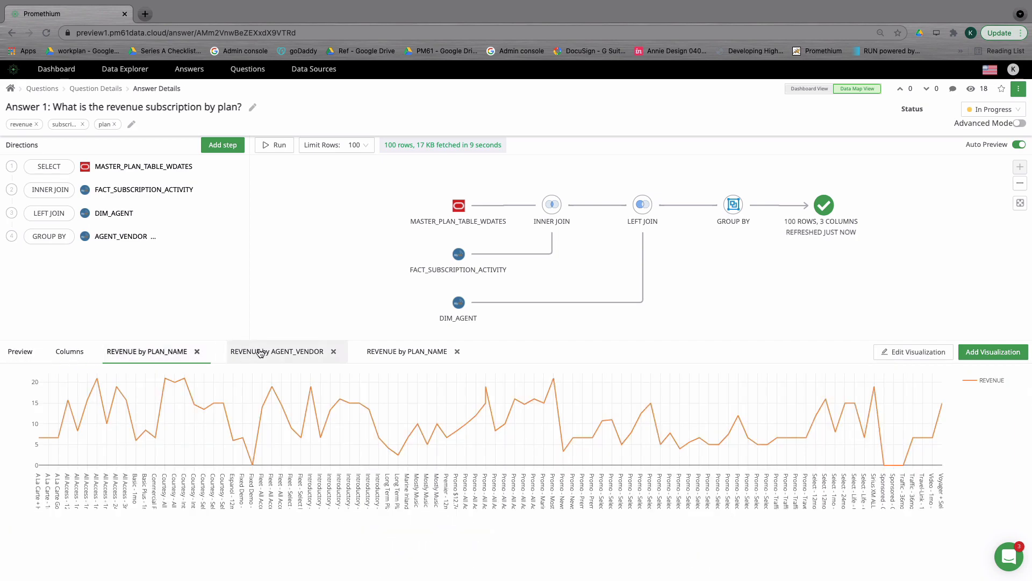
click(261, 353)
click(389, 358)
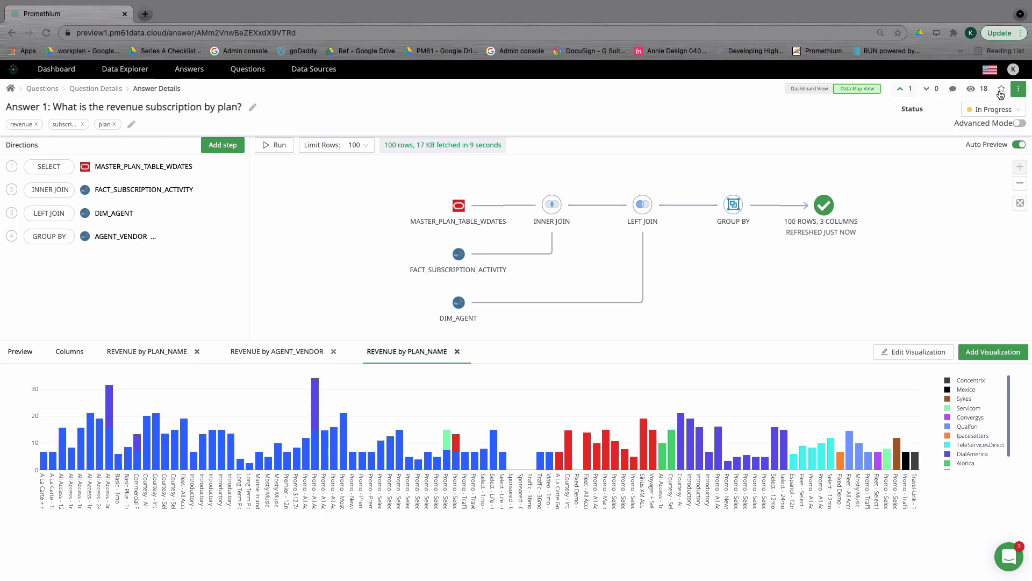
Step: Open the answer's comments and close them without adding one
click(953, 88)
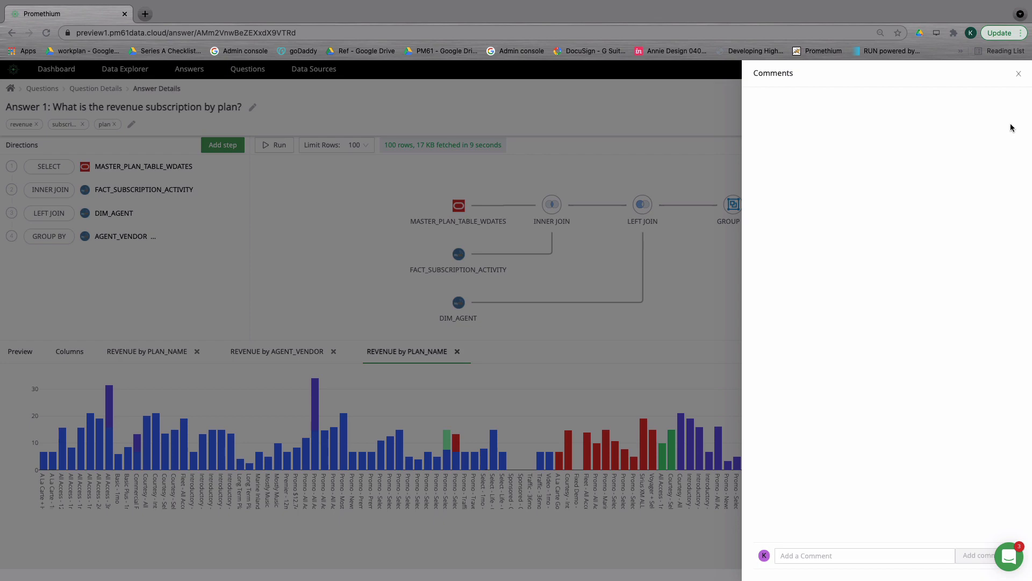
click(1019, 75)
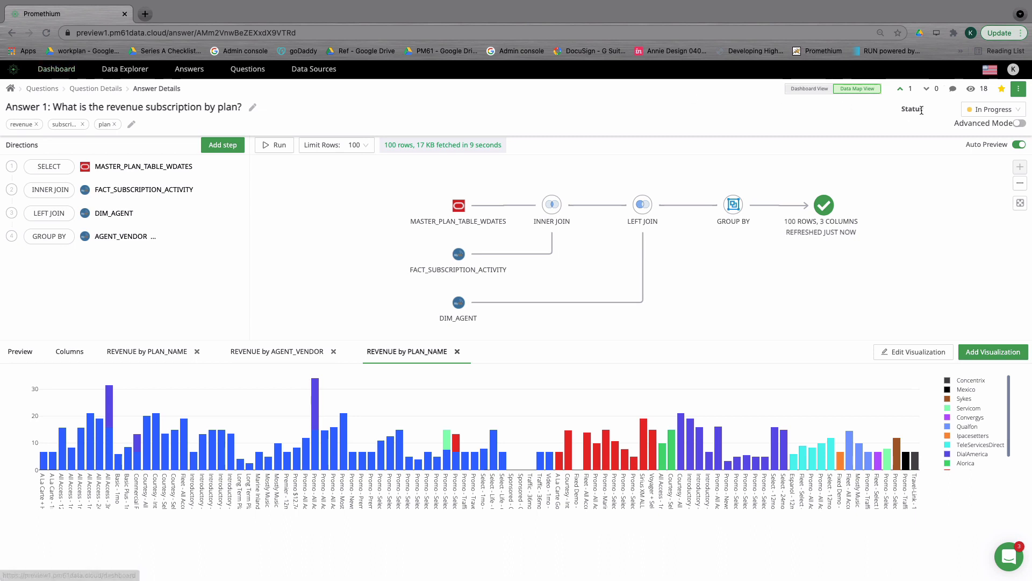